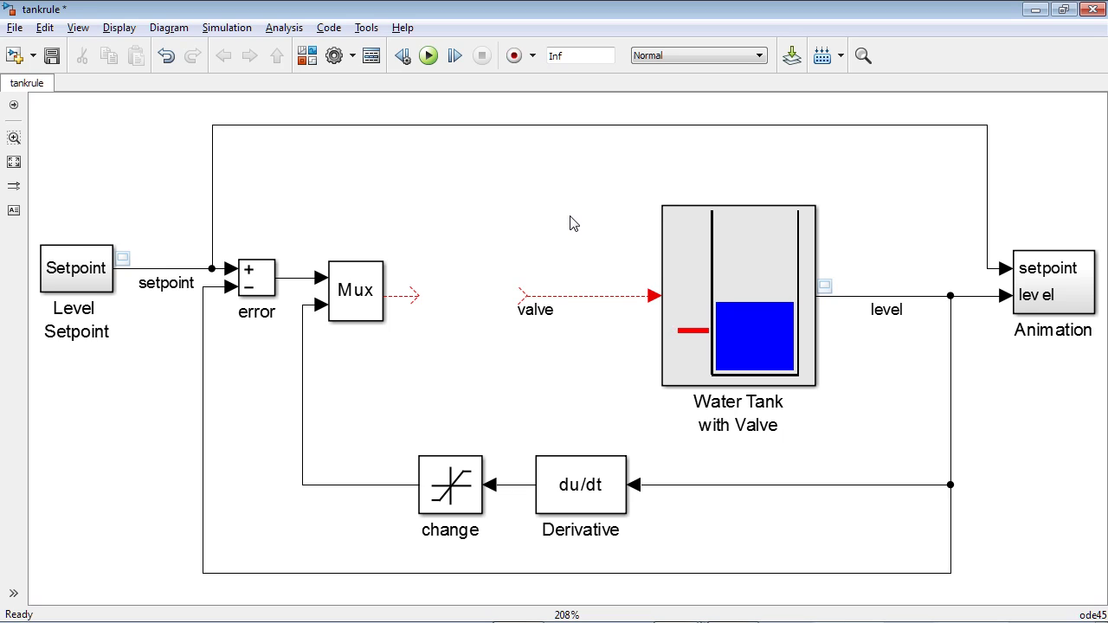
- Place the Fuzzy Logic Controller with Ruleviewer block from the Library Browser between Mux and the valve signal
click(680, 285)
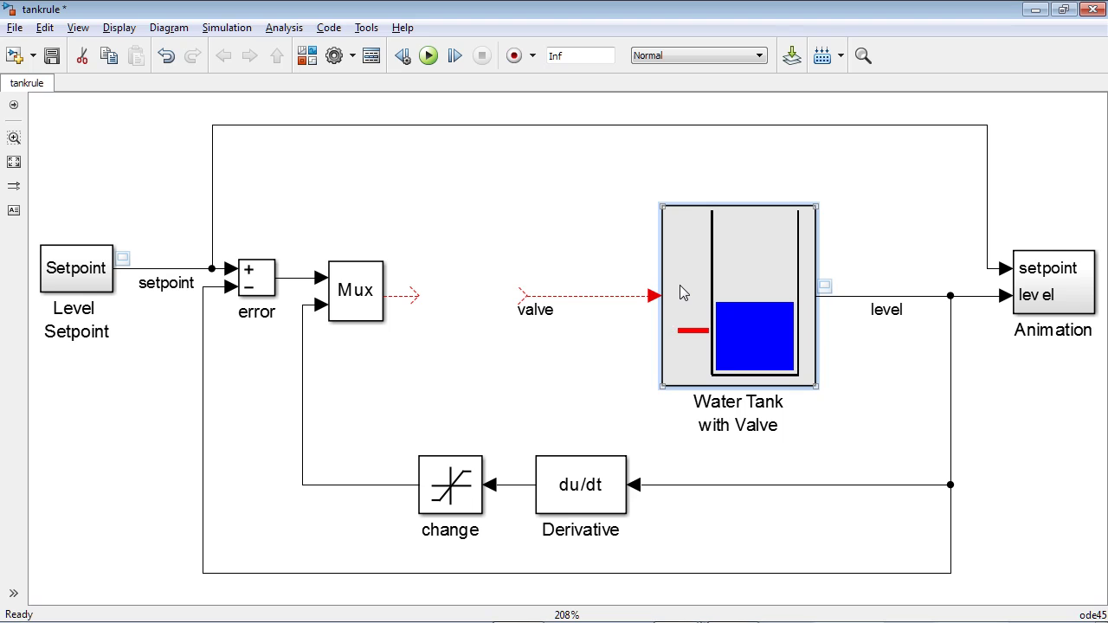
click(309, 63)
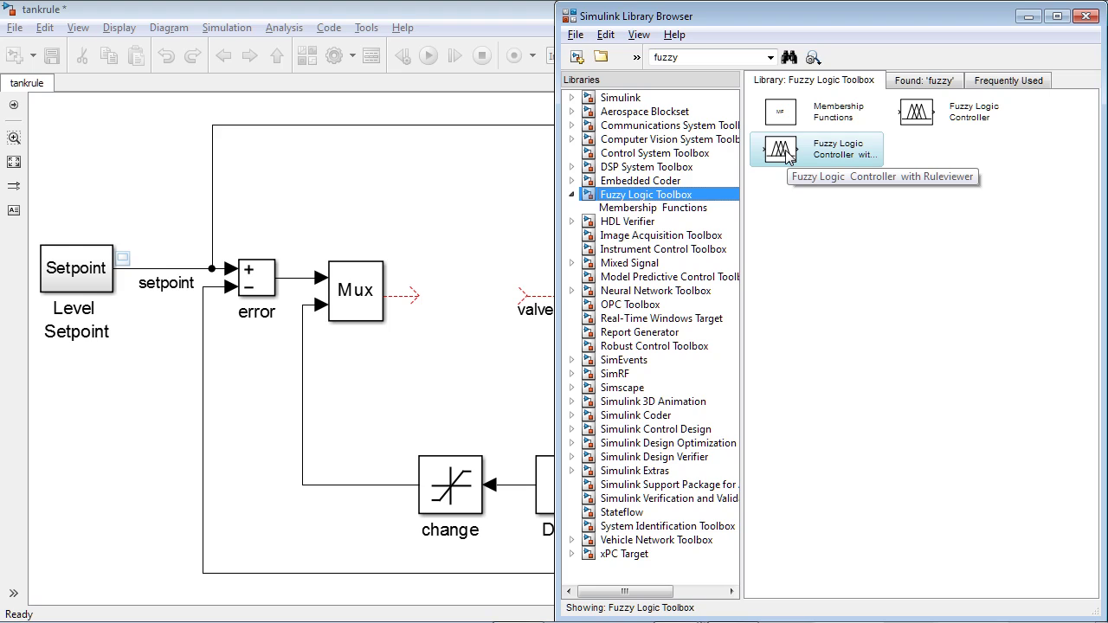
drag(786, 152, 467, 270)
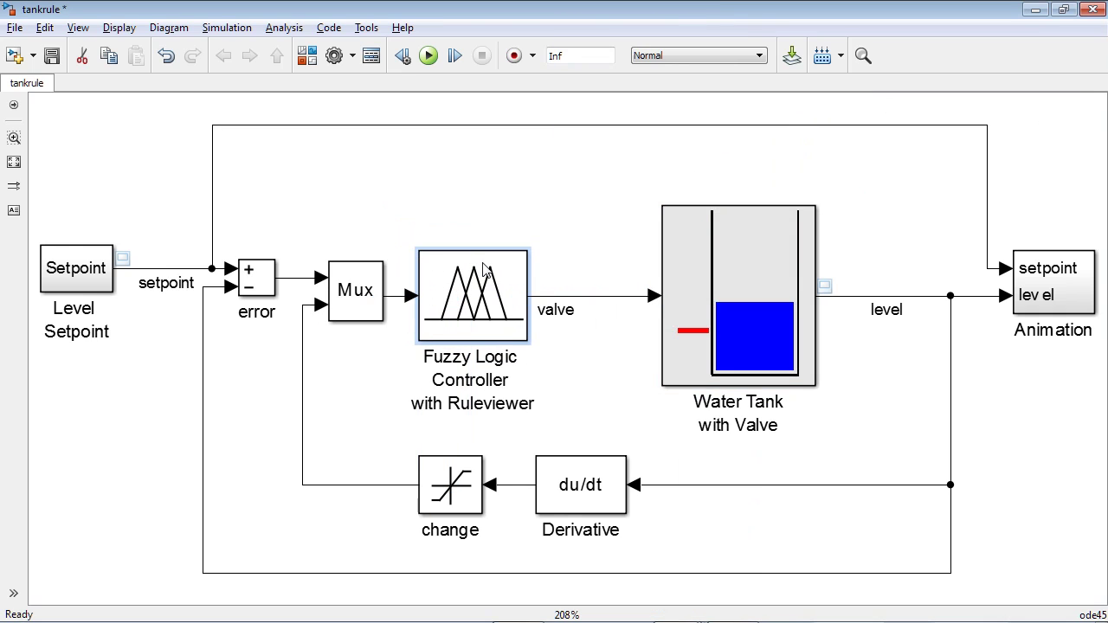
click(299, 278)
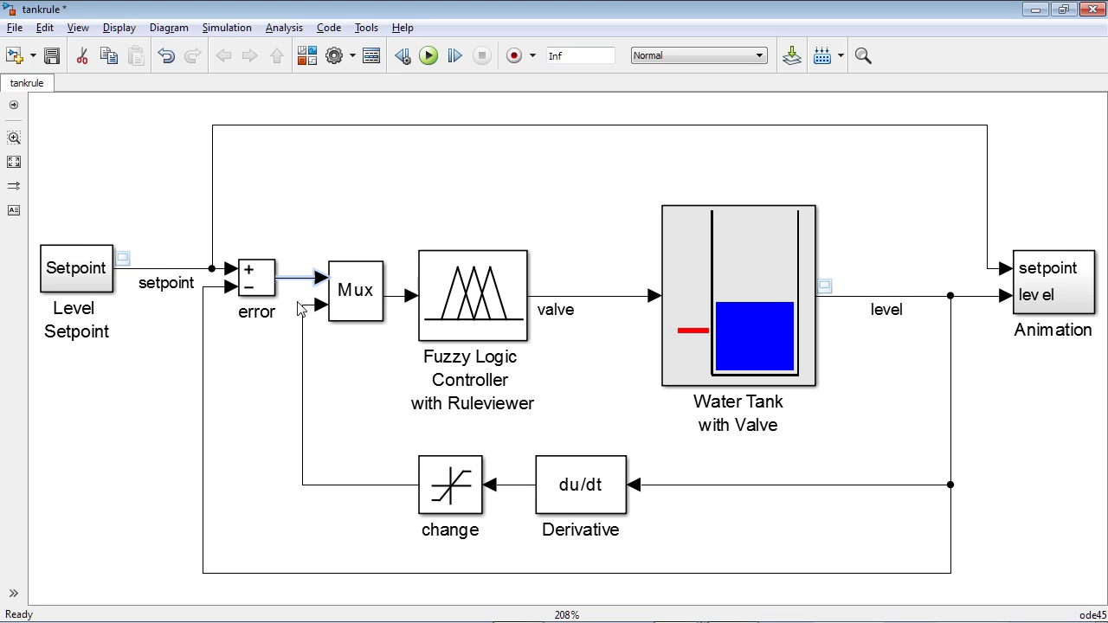
click(303, 346)
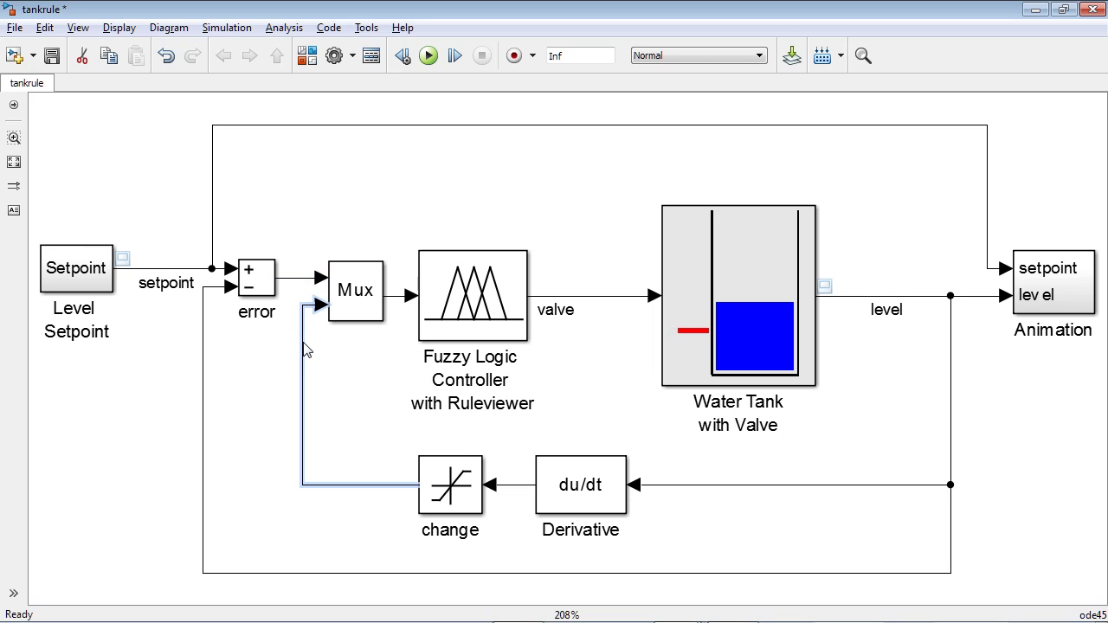
click(572, 299)
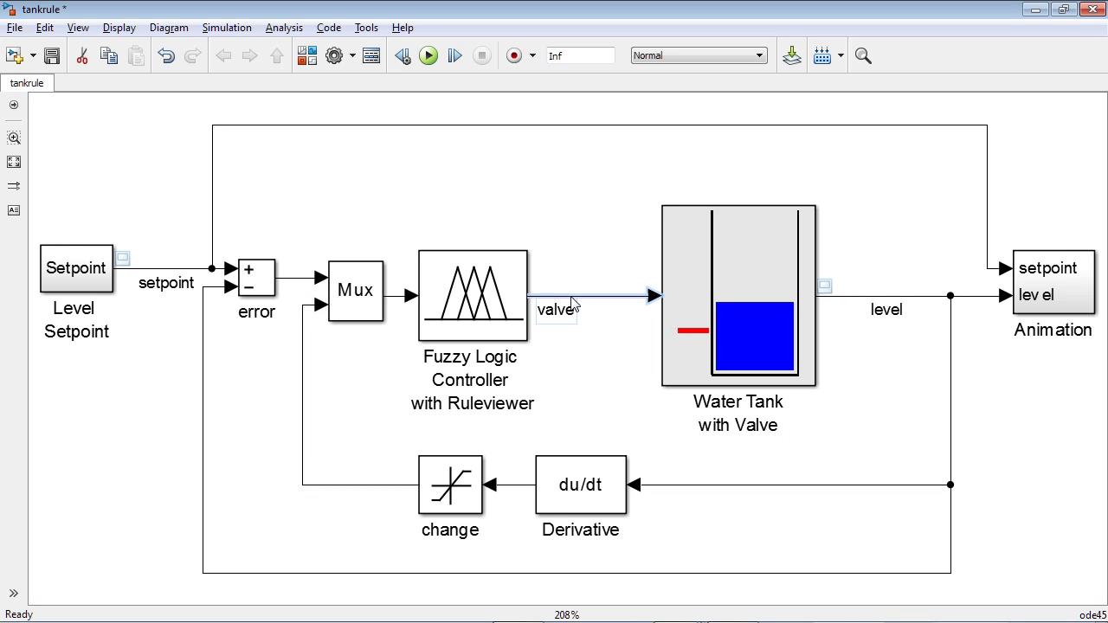
- Replace the Fuzzy Logic Controller's FIS matrix value 'fis' with 'tank' and confirm
double_click(487, 295)
click(594, 306)
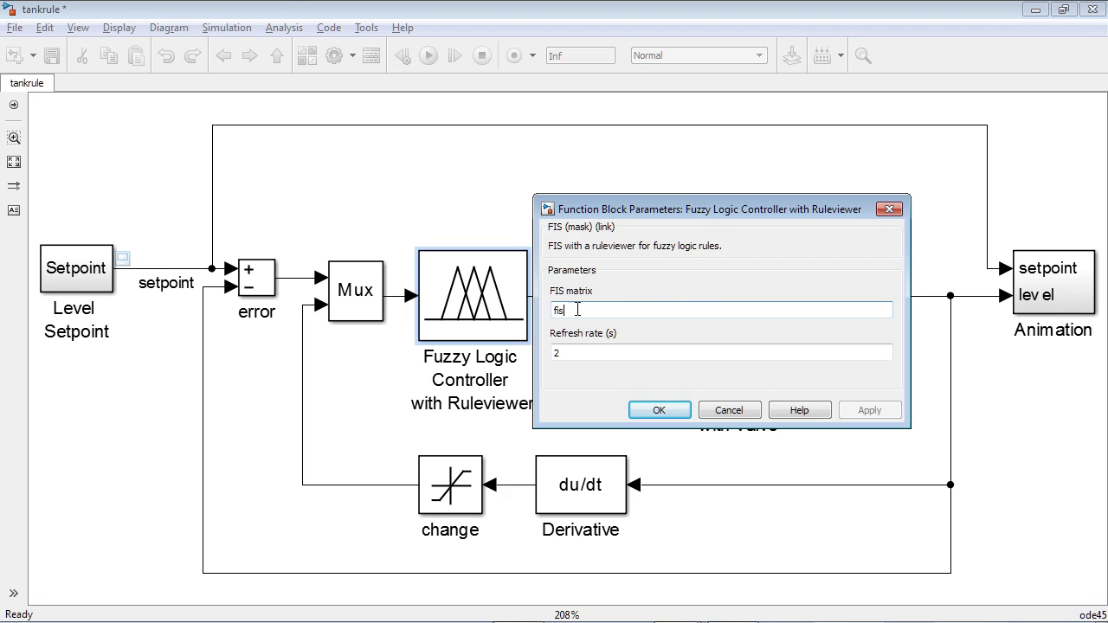
drag(638, 307, 535, 313)
text(tank)
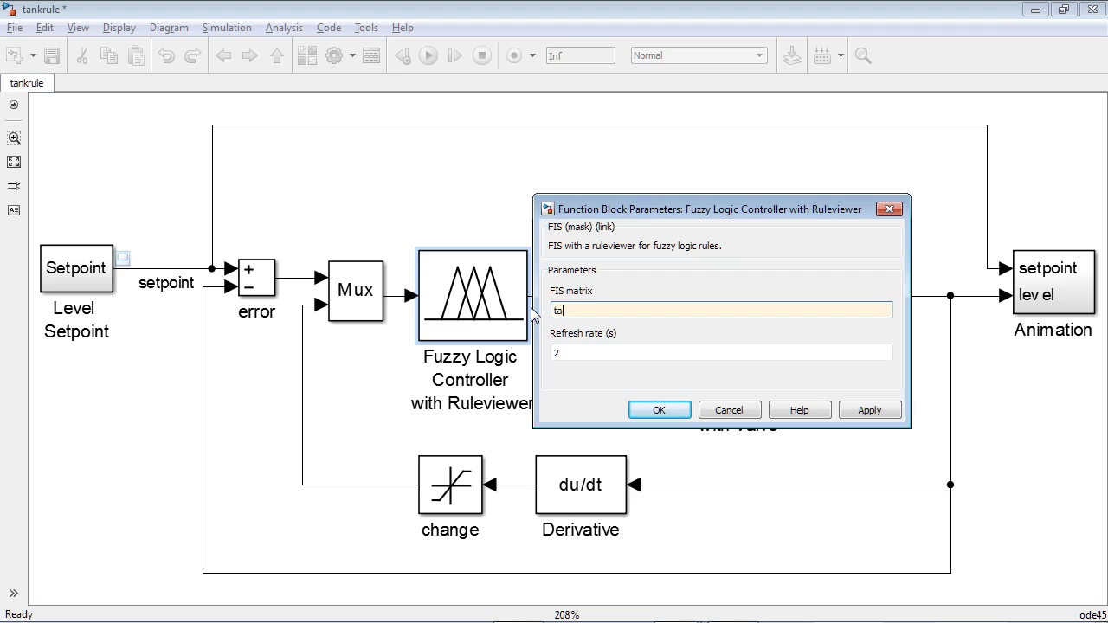
click(657, 409)
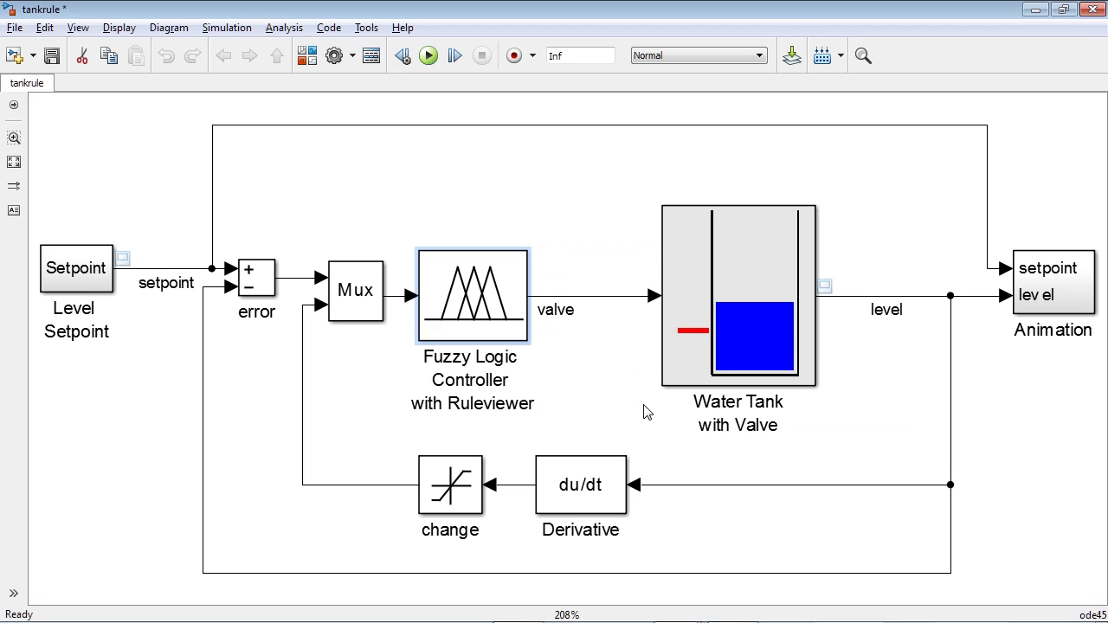
- Switch to the MATLAB window, select the tank workspace variable, and focus the Command Window
key(alt+Tab)
key(Tab)
key(Tab)
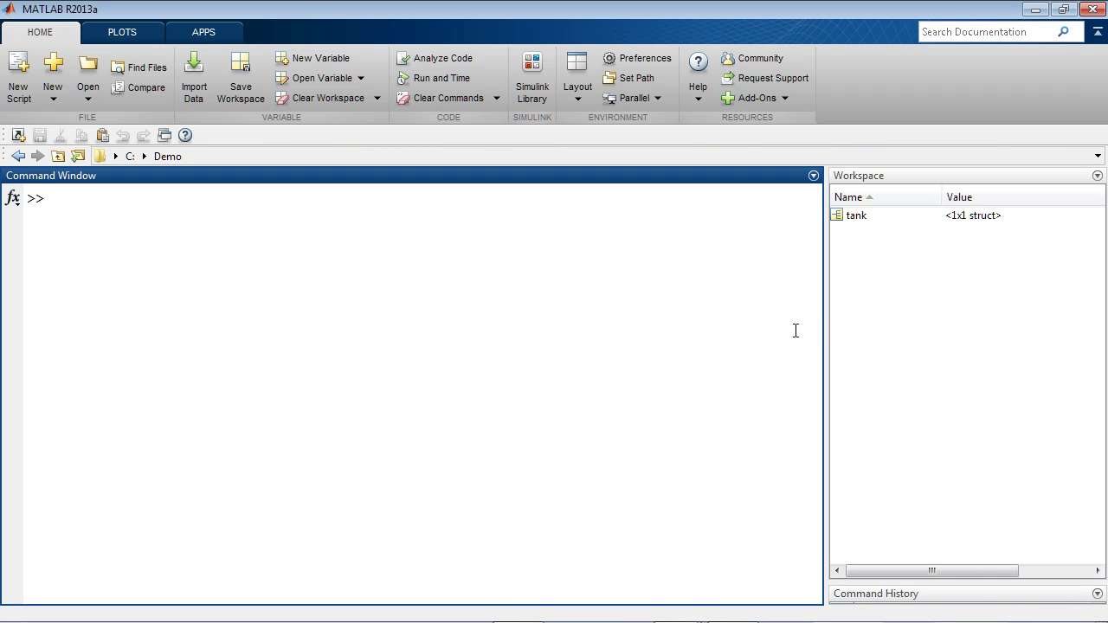
click(851, 220)
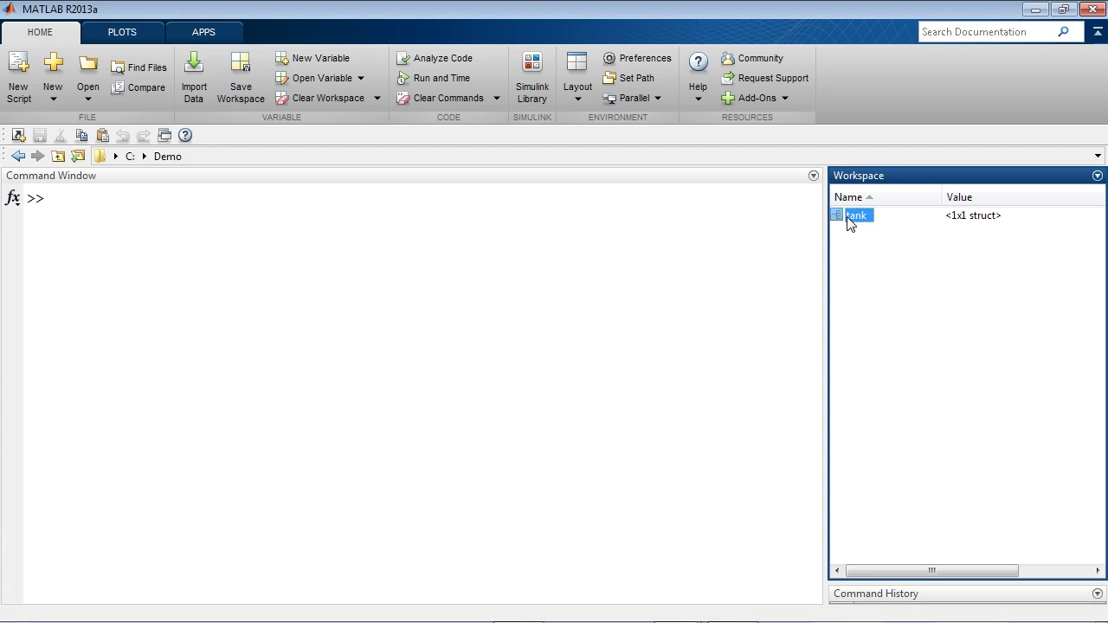
click(549, 240)
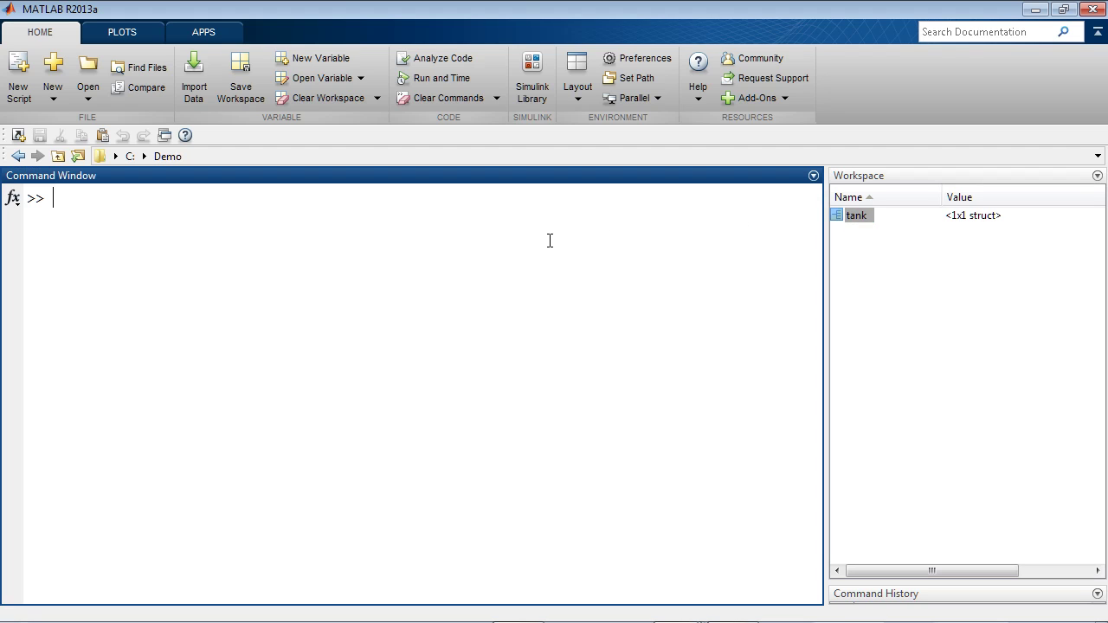
- Run fuzzy(tank) to open the FIS Editor and inspect the rate input and valve output
text(fuzzy(tank))
key(Return)
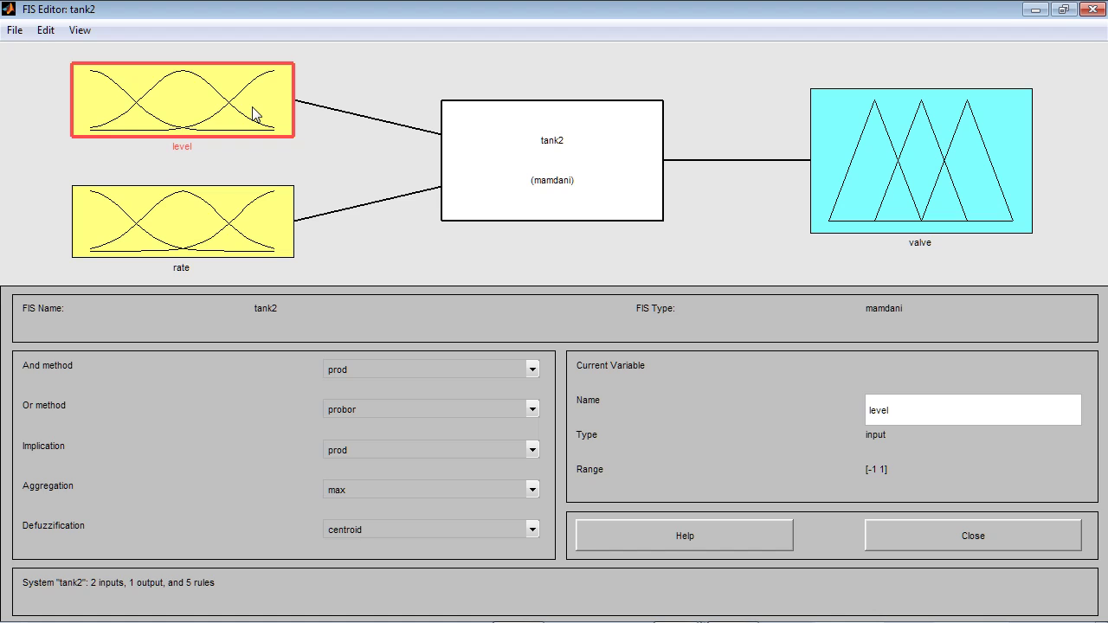
click(240, 217)
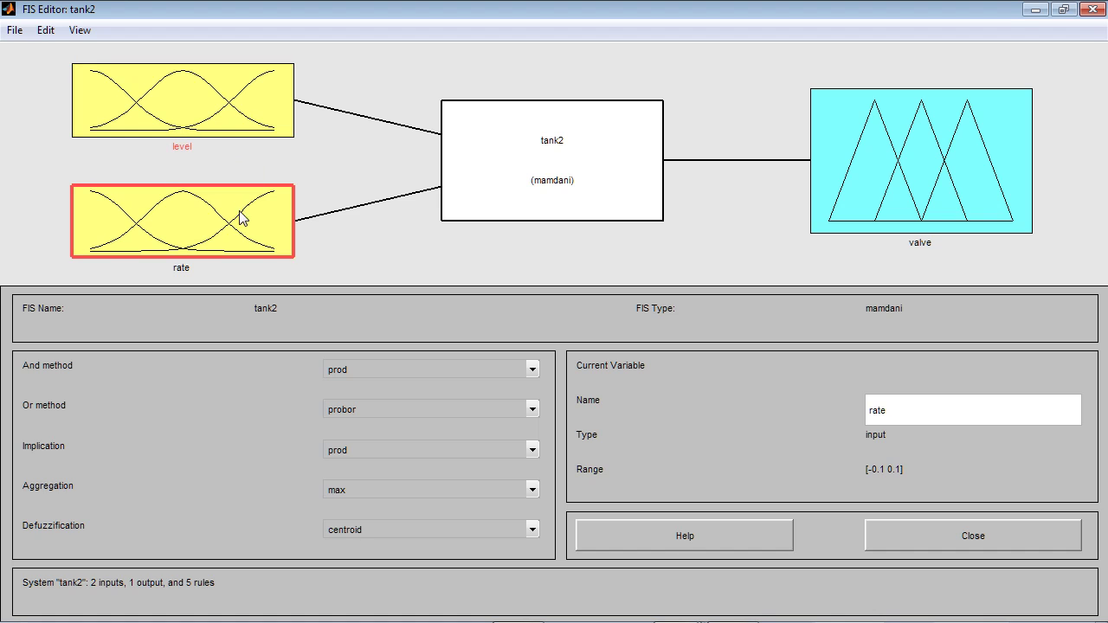
click(856, 212)
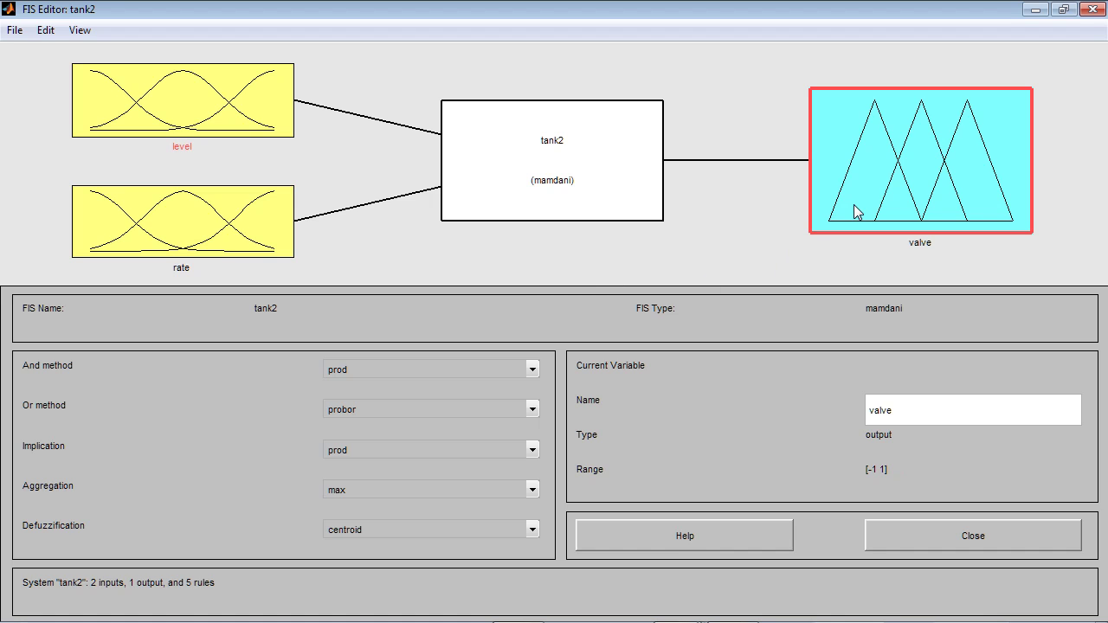
- Open the tank2 Rule Editor, step through rules 2–5, close it and return to tankrule
click(46, 33)
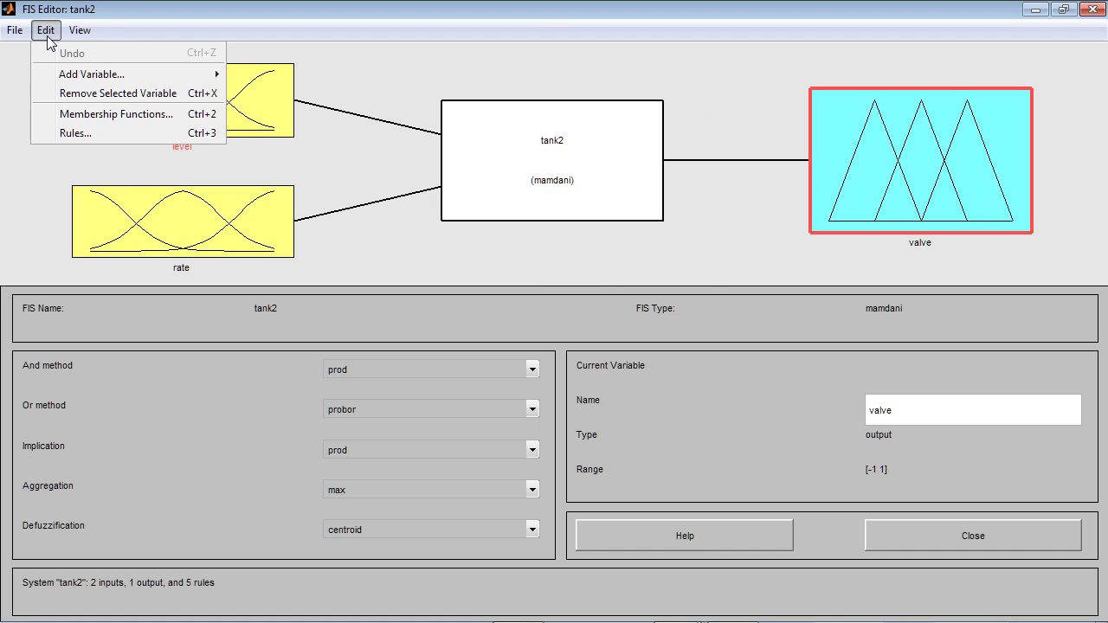
click(62, 133)
click(233, 79)
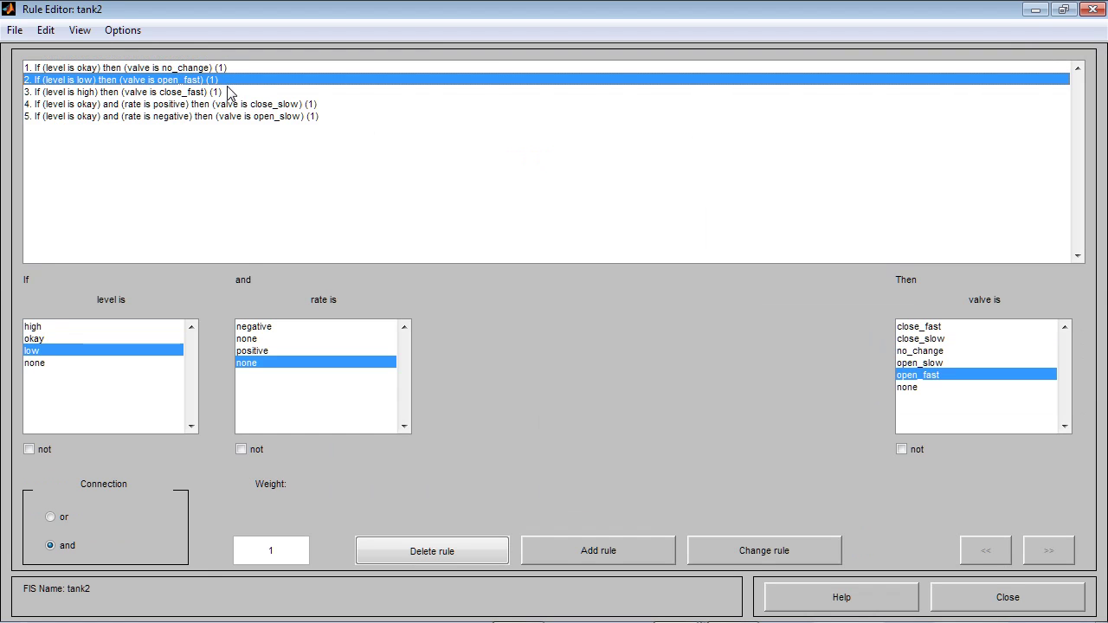
click(230, 91)
click(227, 104)
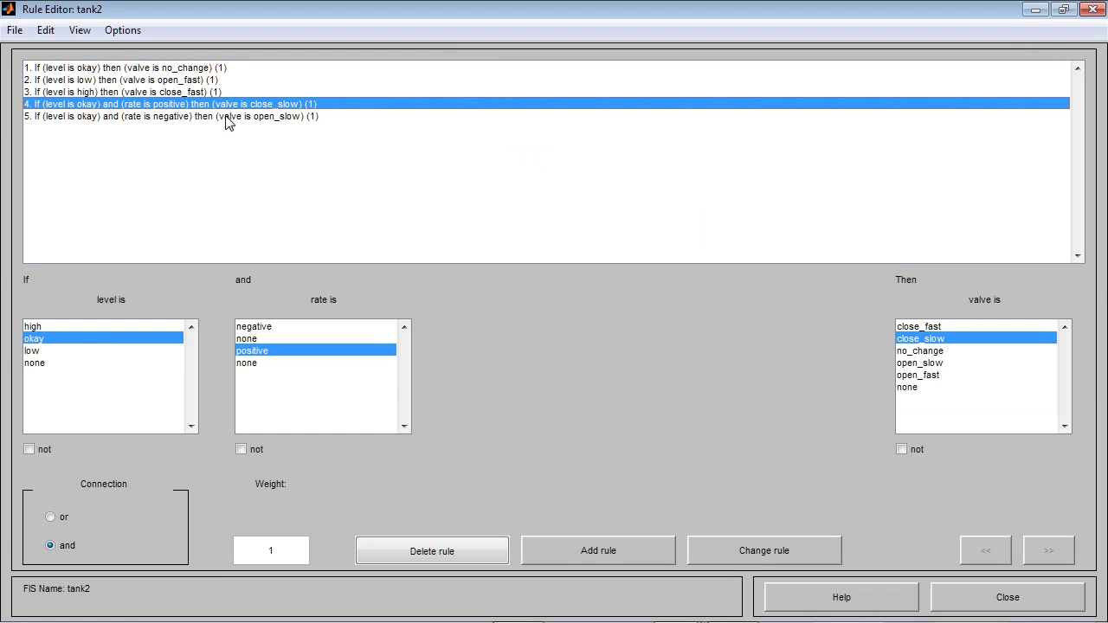
click(227, 117)
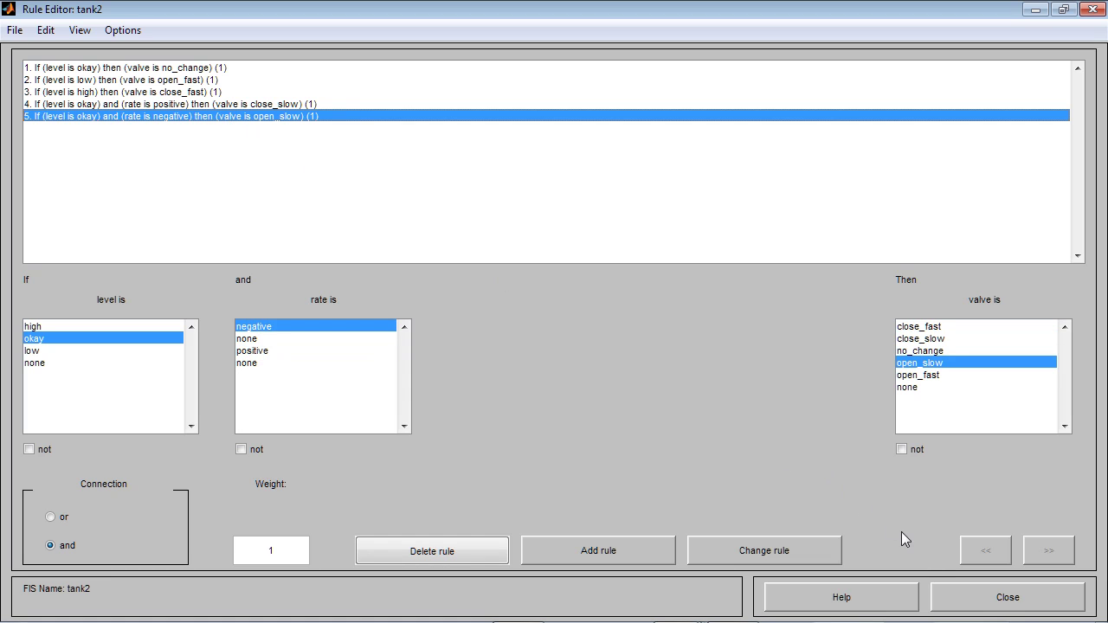
click(964, 597)
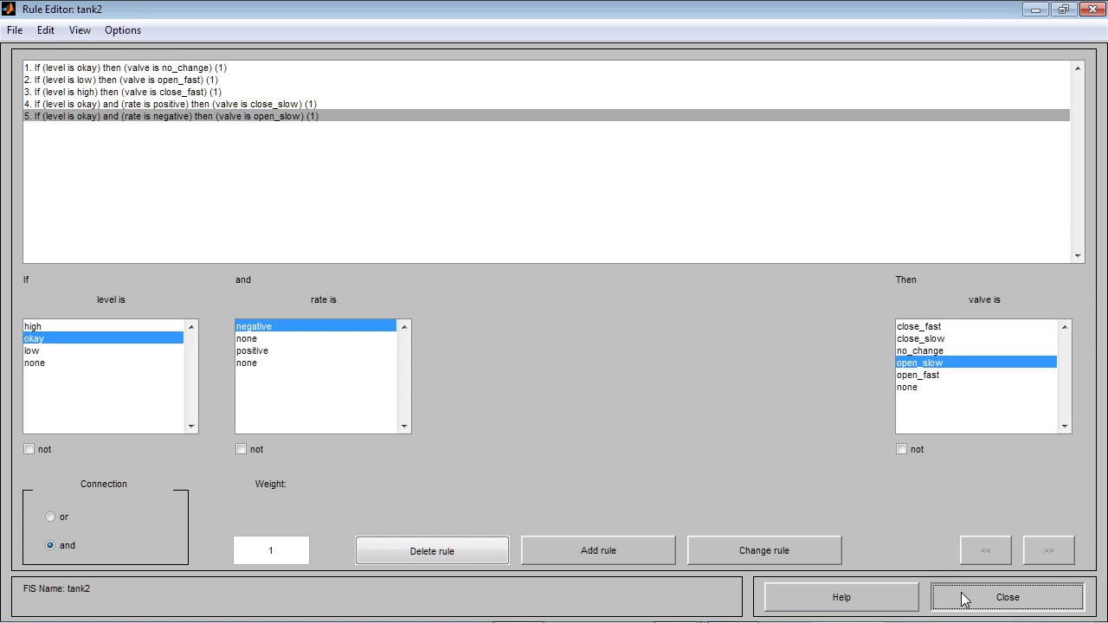
key(alt+Tab)
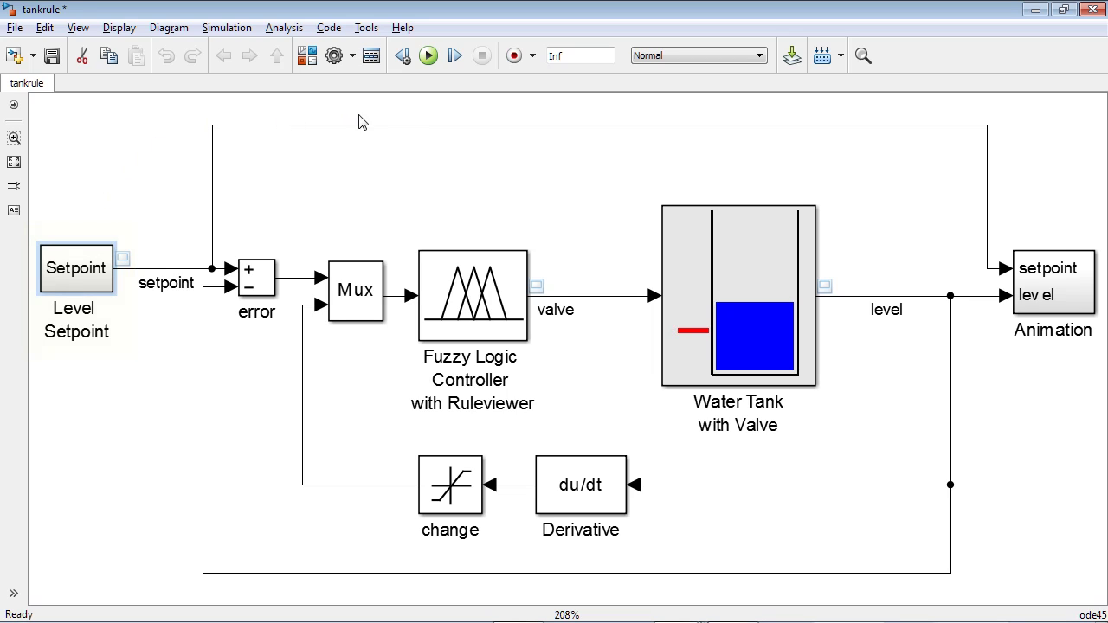
- Start the tankrule simulation to watch the Rule Viewer and Tank Demo animation
click(430, 57)
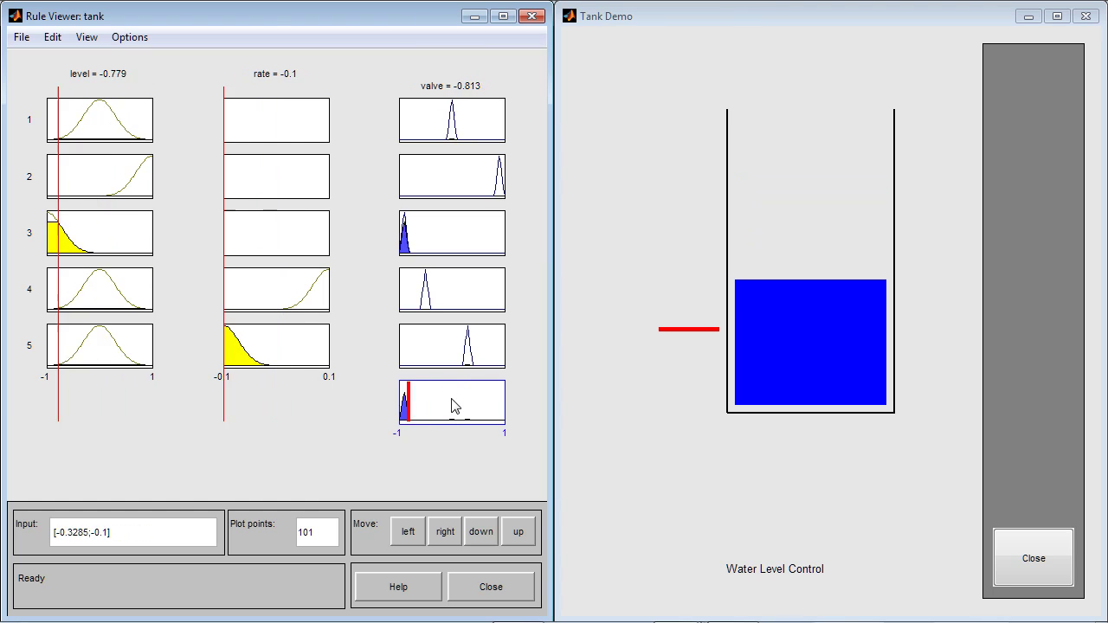
- Stop the running tankrule simulation and return to the fuzzy windows
key(alt+Tab)
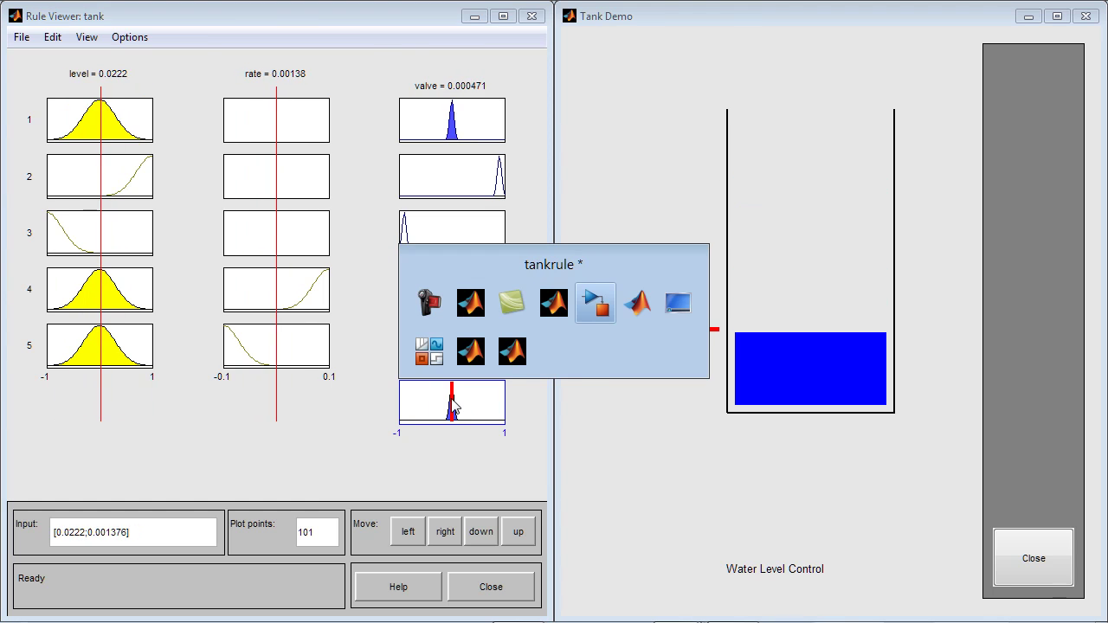
click(485, 58)
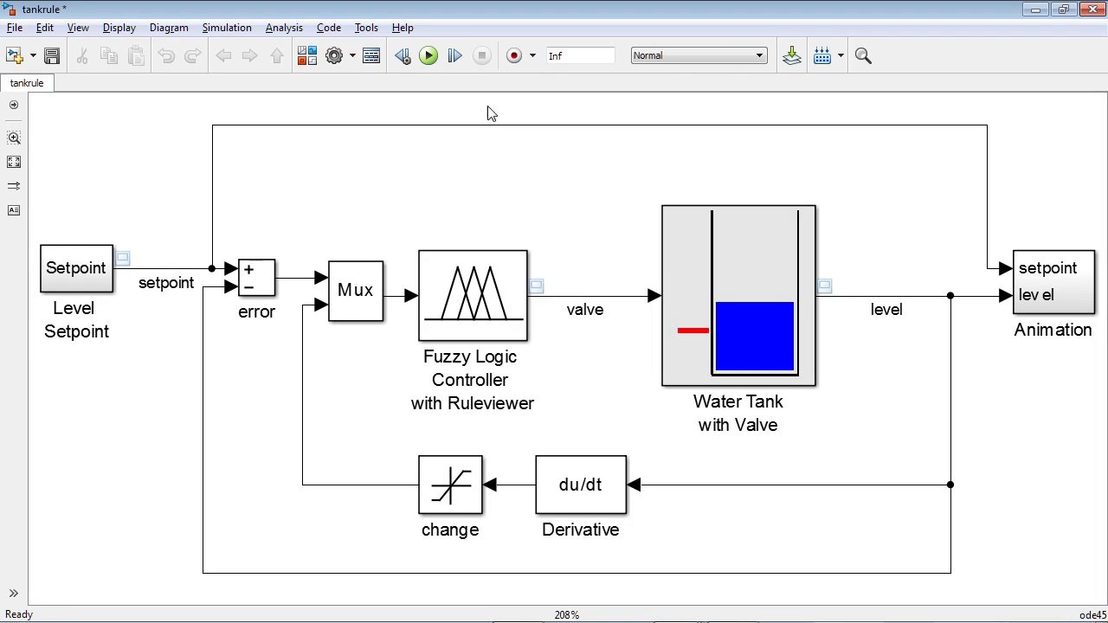
key(alt+Tab)
key(alt+Tab)
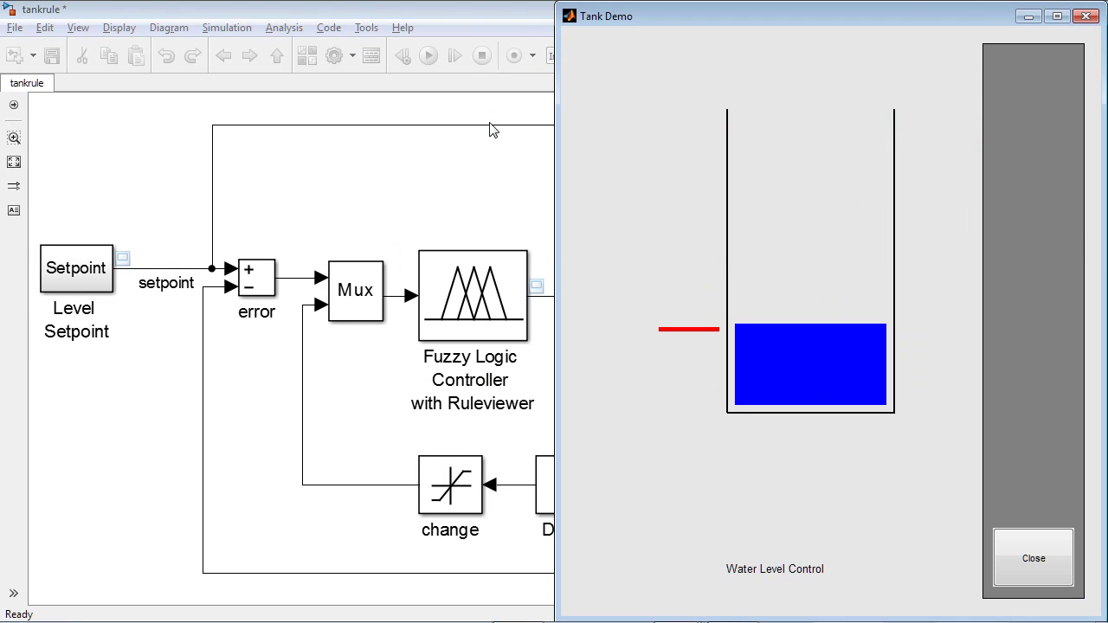
key(alt+Tab)
key(alt+Tab)
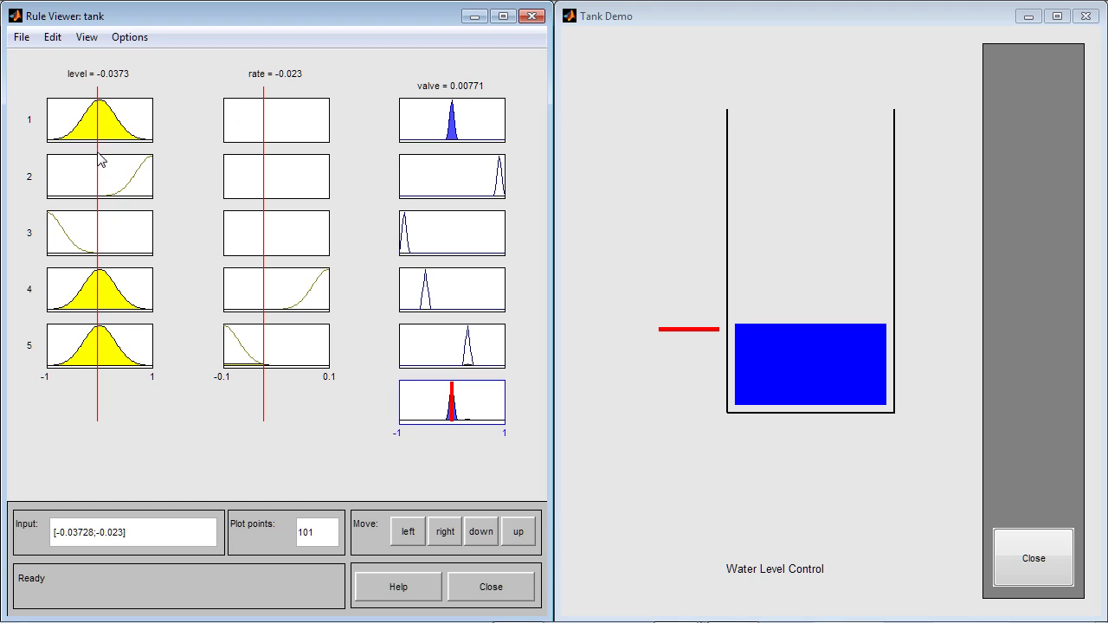
- Set level to 0.582 and rate to about -0.068 in the Rule Viewer, then show the Surface view
drag(100, 159, 135, 168)
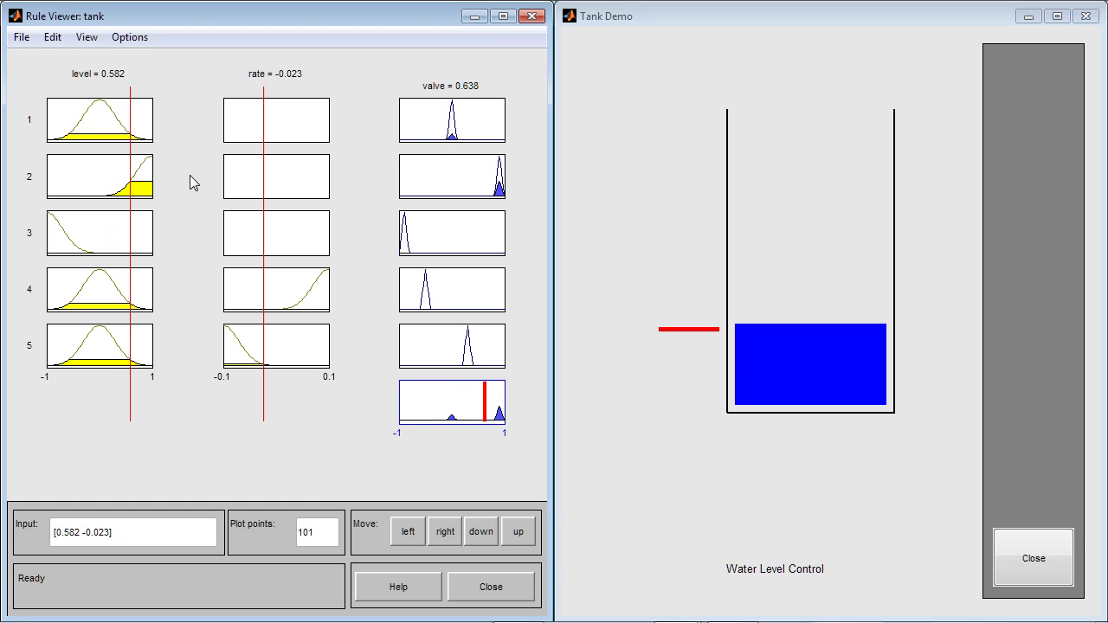
drag(260, 191, 242, 196)
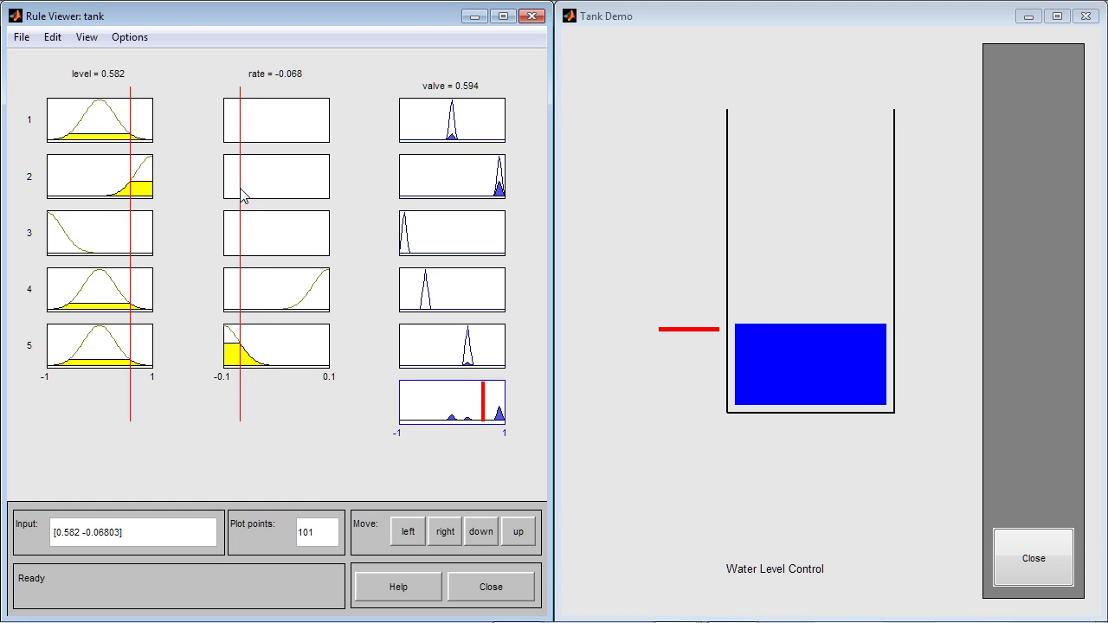
click(90, 38)
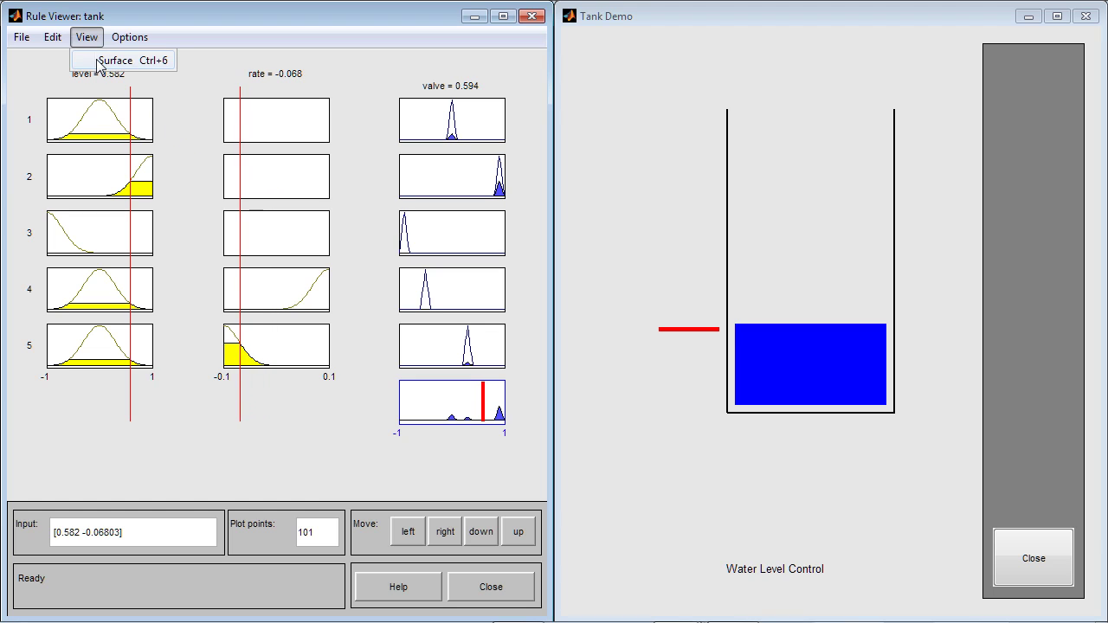
click(116, 60)
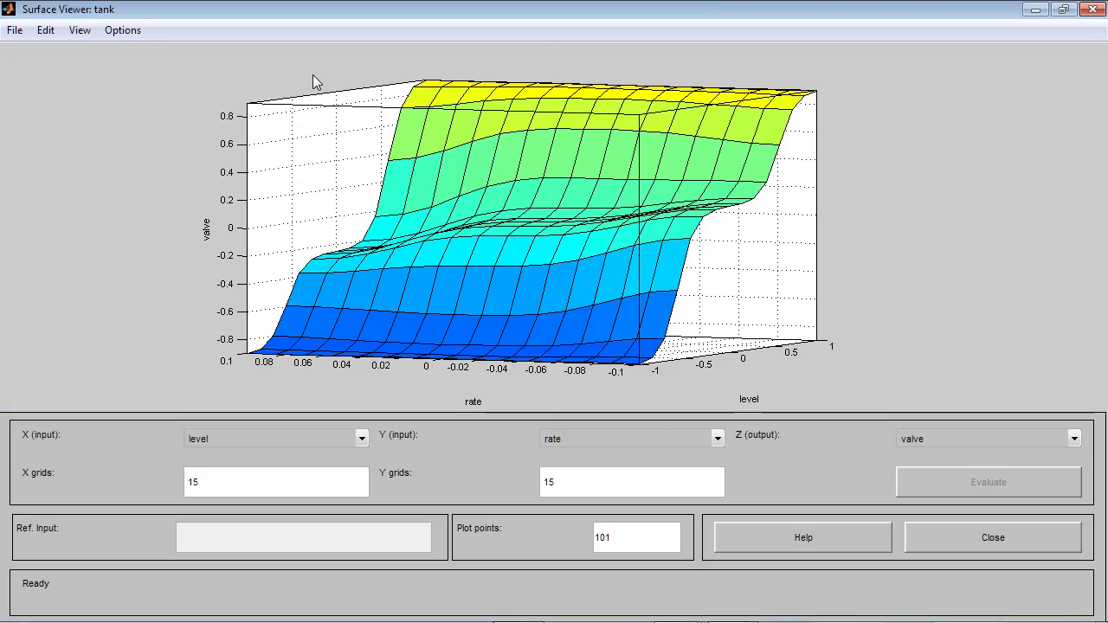
- Rotate the tank valve-over-level-and-rate surface plot to a new viewing angle
mouse_move(400, 170)
mouse_down()
mouse_move(370, 139)
mouse_move(379, 165)
mouse_move(400, 176)
mouse_move(386, 171)
mouse_up()
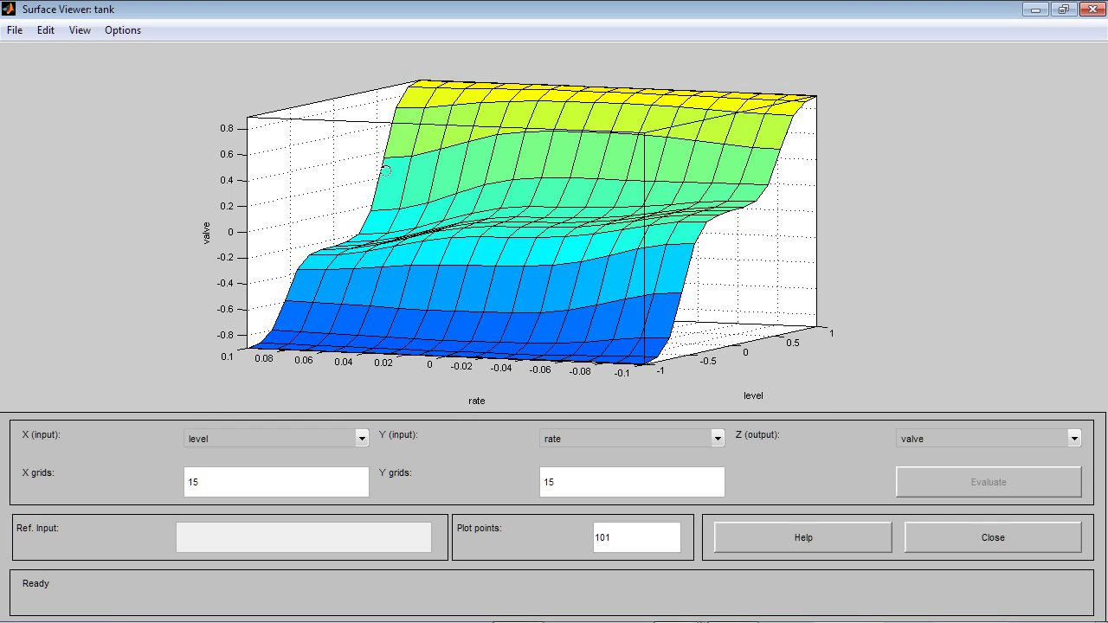
click(45, 30)
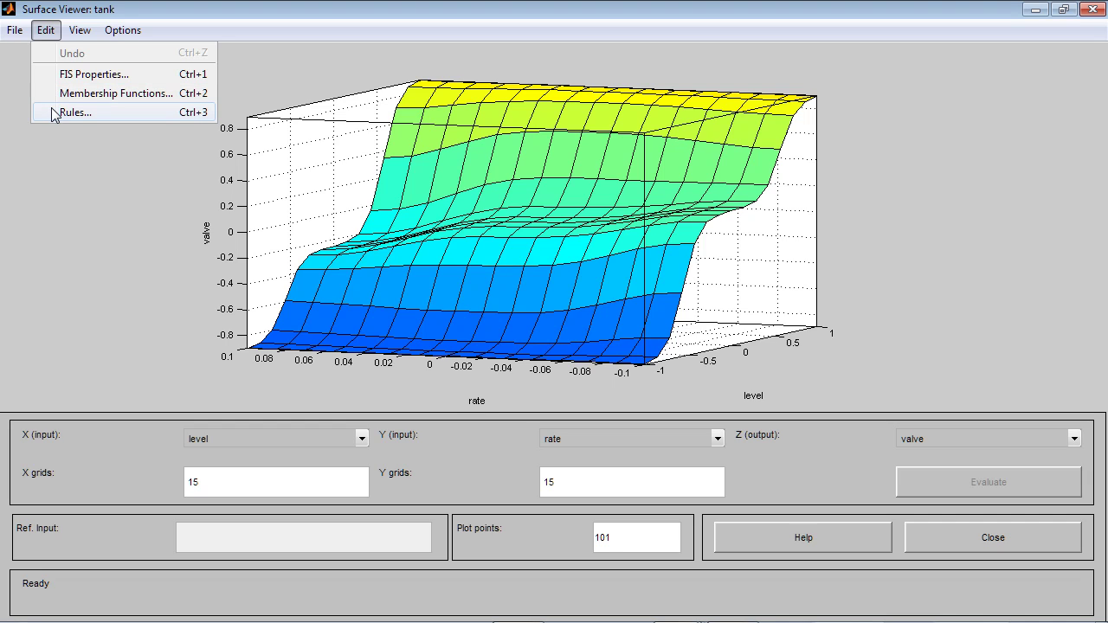
click(41, 137)
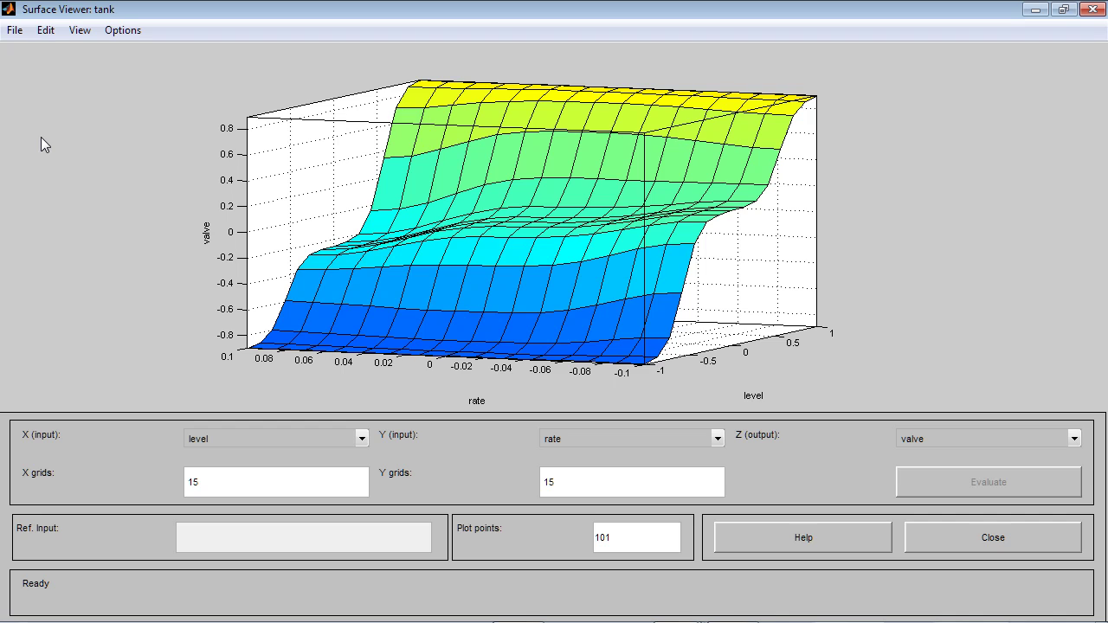